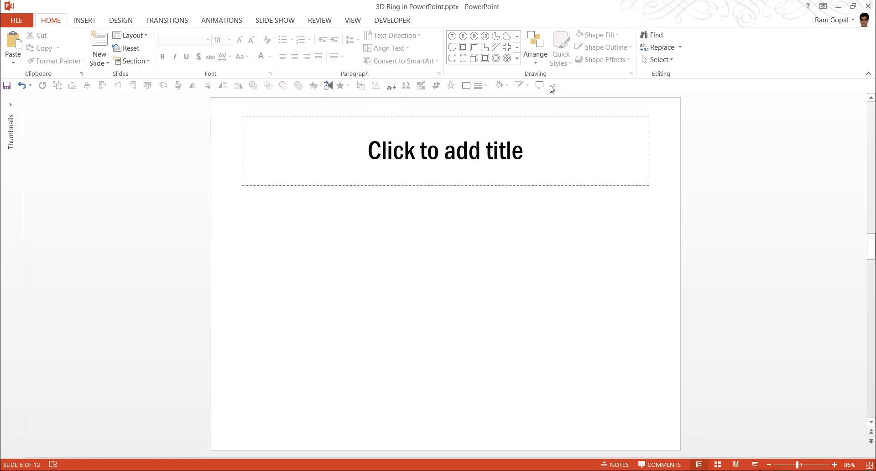
Draw a large Donut shape below the title and widen its hole into a thin ring.
{"action": "left_click", "coordinate": [518, 60]}
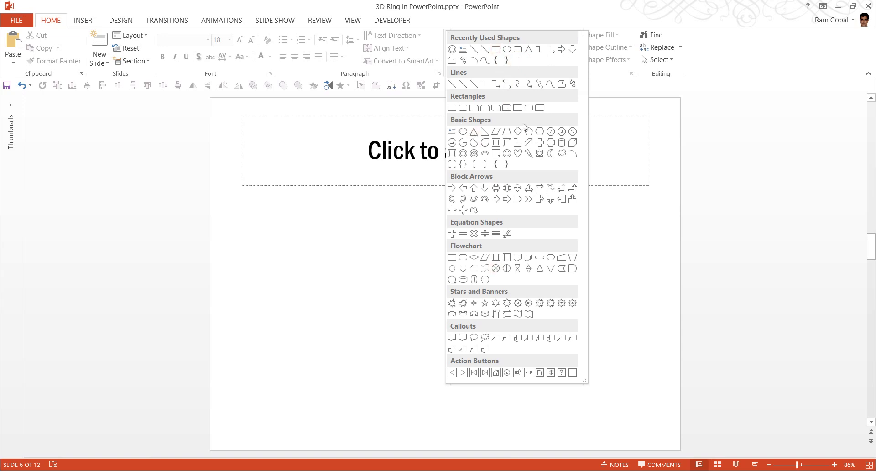
{"action": "left_click", "coordinate": [463, 154]}
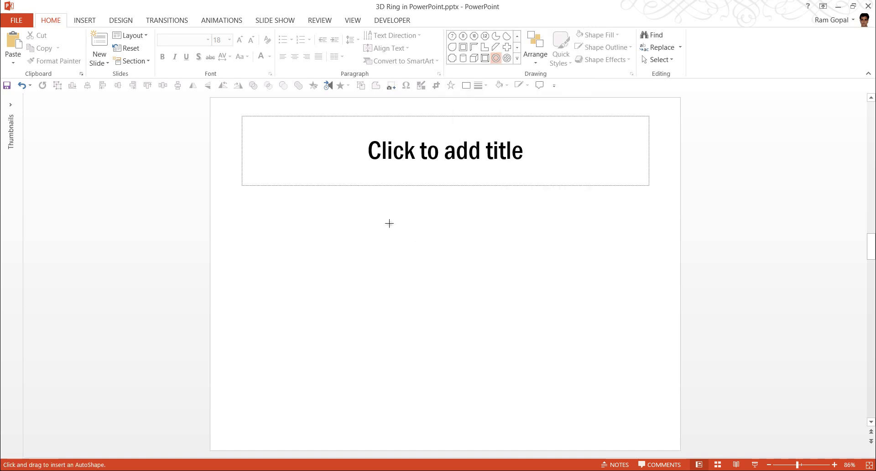
{"action": "mouse_move", "coordinate": [360, 218]}
{"action": "left_mouse_down"}
{"action": "mouse_move", "coordinate": [417, 315]}
{"action": "mouse_move", "coordinate": [545, 436]}
{"action": "mouse_move", "coordinate": [530, 403]}
{"action": "left_mouse_up"}
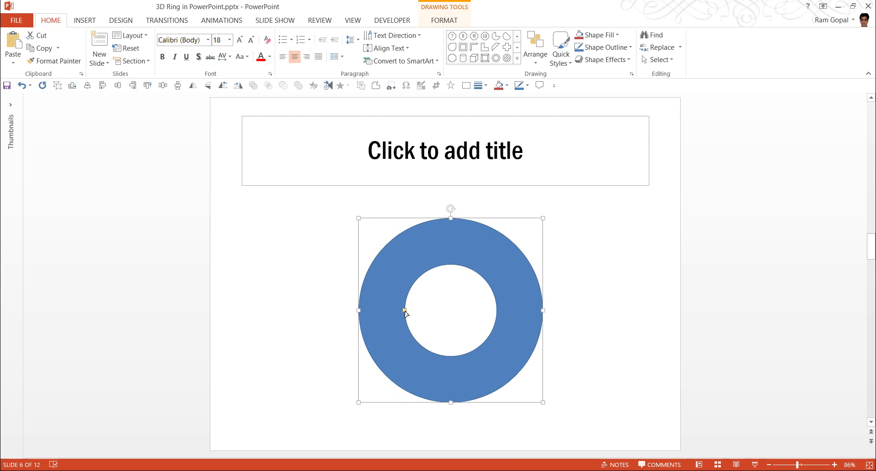
{"action": "left_click_drag", "start_coordinate": [405, 312], "coordinate": [380, 311]}
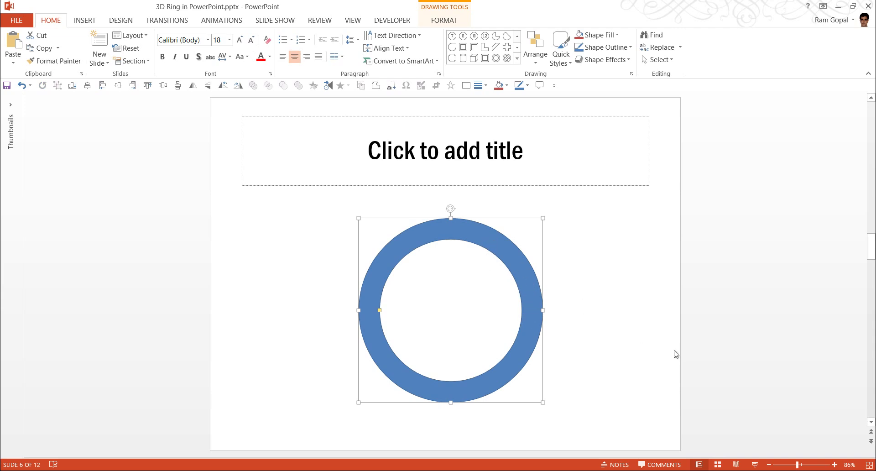
Apply a Perspective 3-D rotation preset to the ring: Y 309.6° with 45° perspective.
{"action": "right_click", "coordinate": [528, 279]}
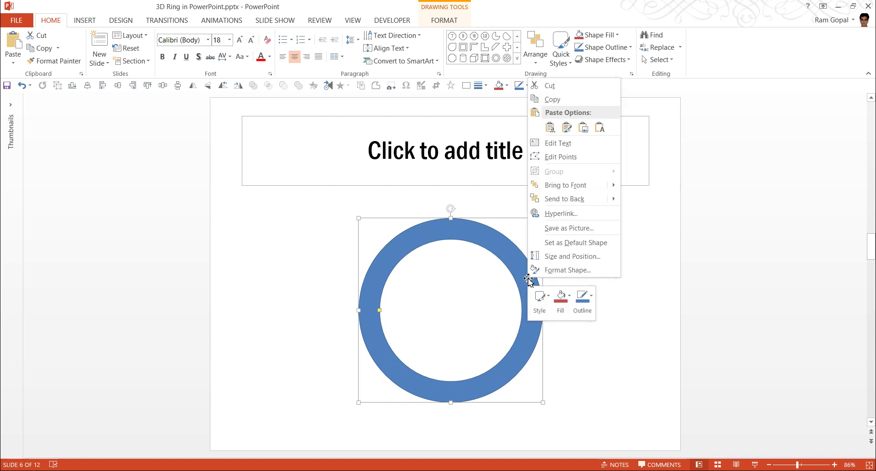
{"action": "left_click", "coordinate": [567, 270]}
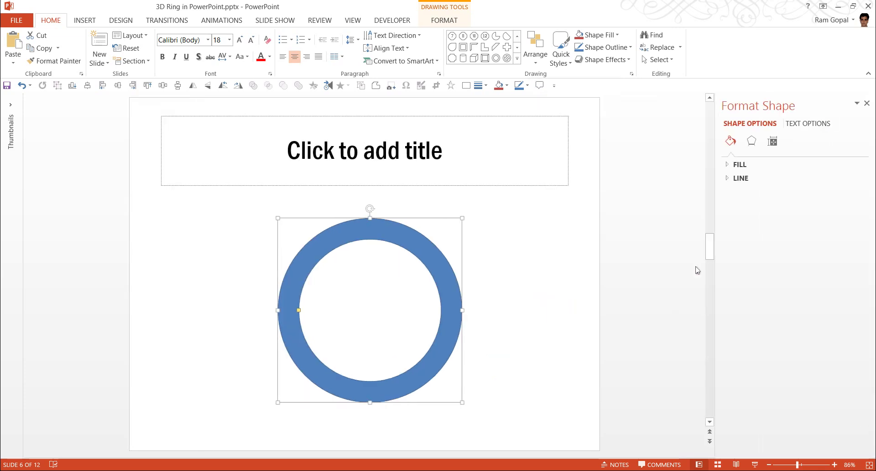
{"action": "left_click", "coordinate": [753, 141]}
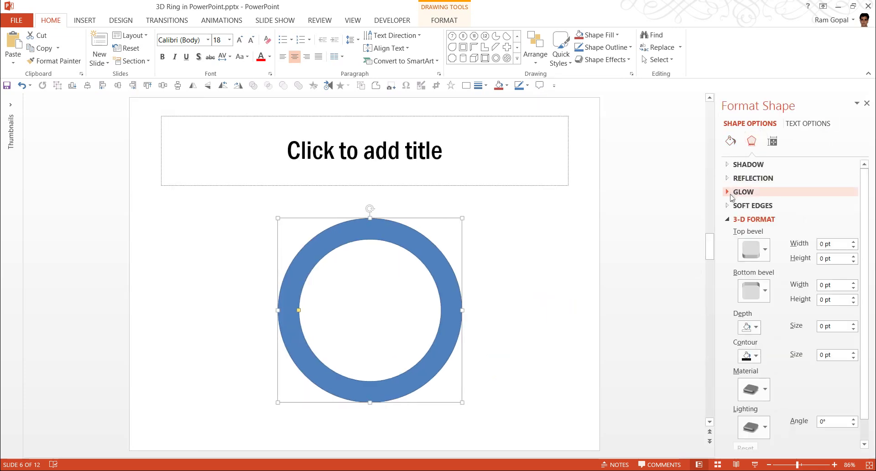
{"action": "left_click", "coordinate": [754, 219]}
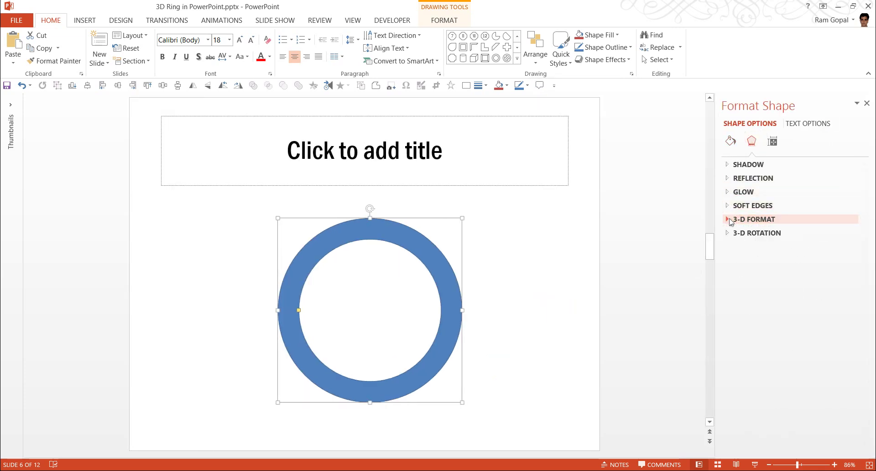
{"action": "left_click", "coordinate": [757, 233]}
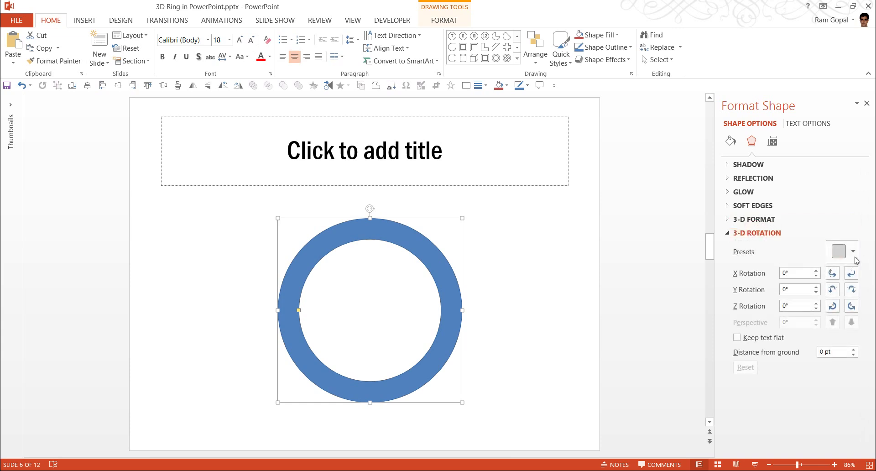
{"action": "left_click", "coordinate": [836, 253]}
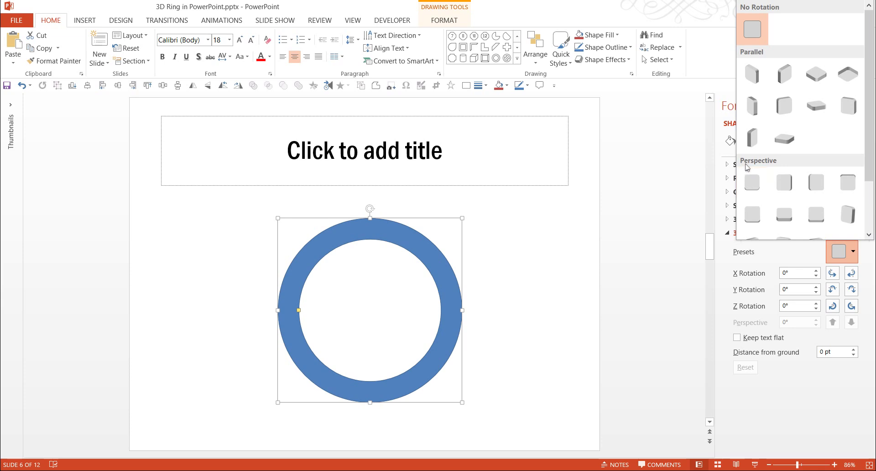
{"action": "left_click", "coordinate": [817, 214]}
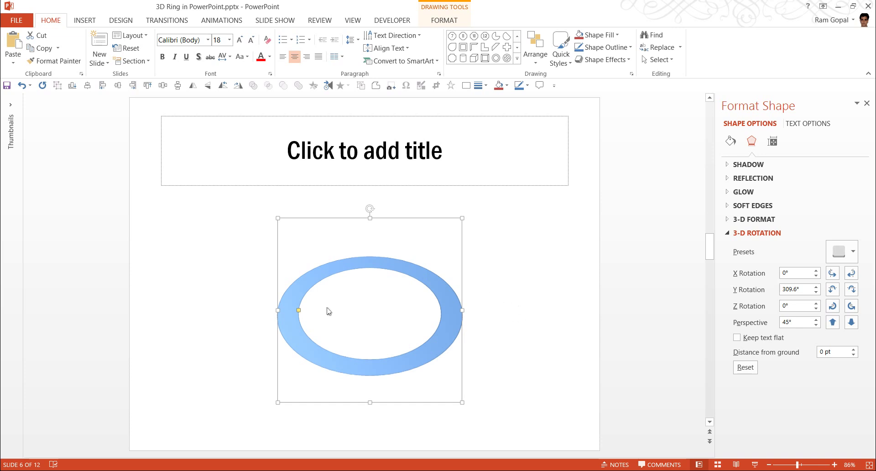
{"action": "left_click", "coordinate": [731, 234]}
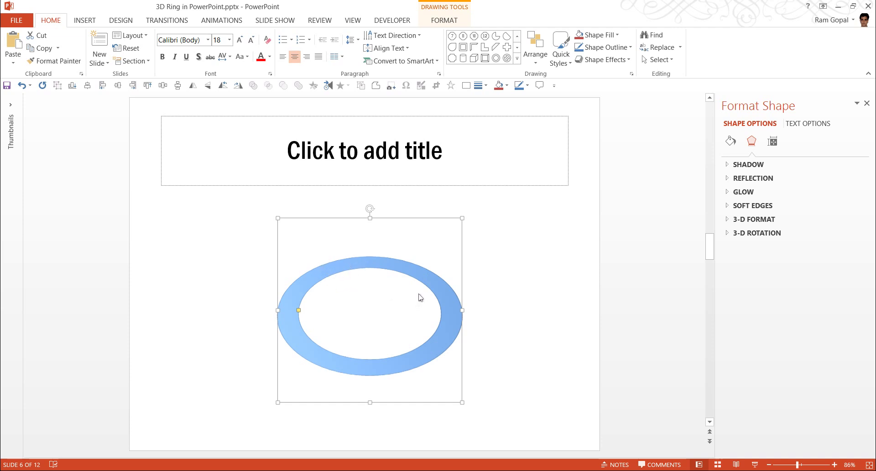
Give the ring a Circle top bevel about 15 pt wide and 19.5 pt high.
{"action": "left_click", "coordinate": [754, 220]}
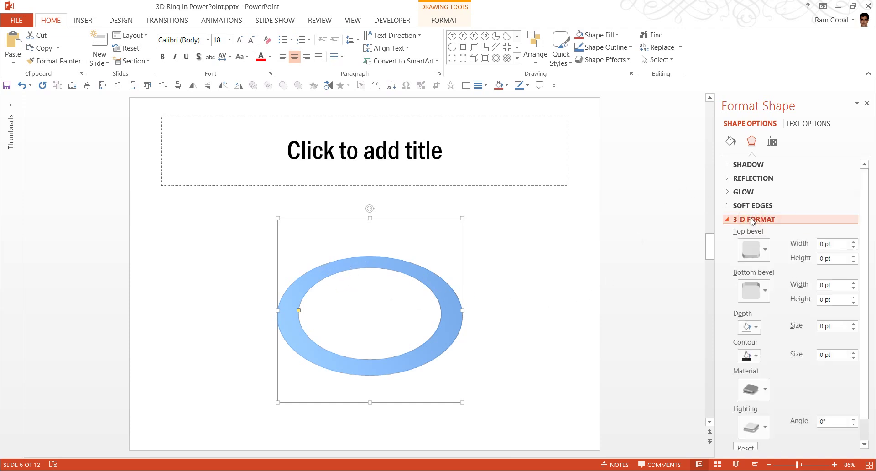
{"action": "left_click", "coordinate": [753, 247]}
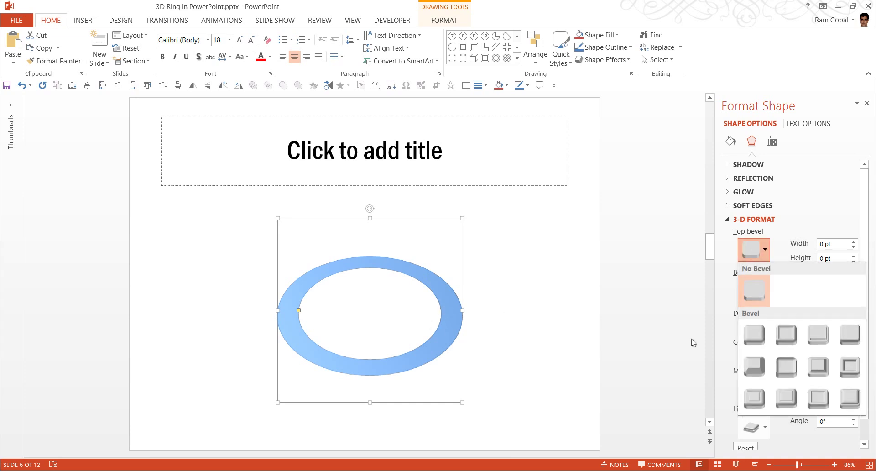
{"action": "left_click", "coordinate": [754, 335]}
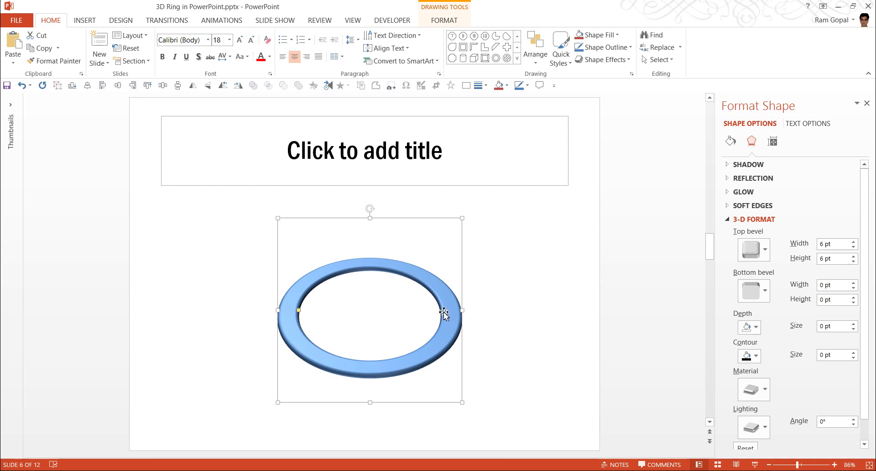
{"action": "left_click", "coordinate": [853, 242]}
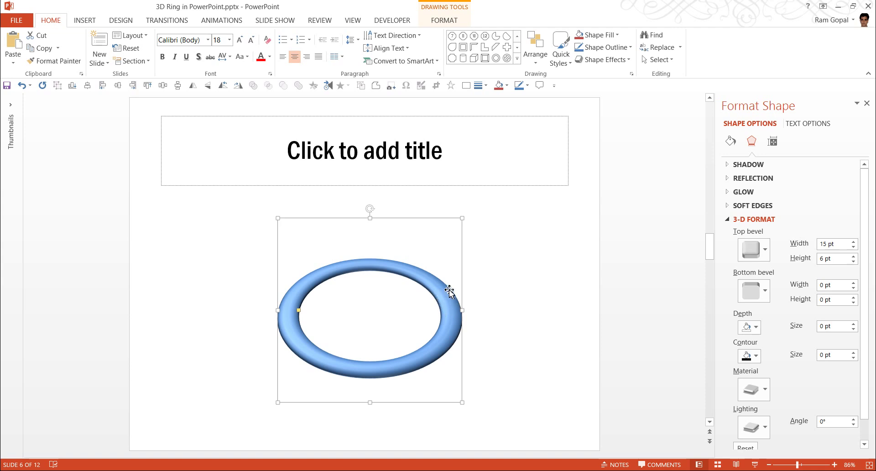
{"action": "left_click", "coordinate": [854, 257]}
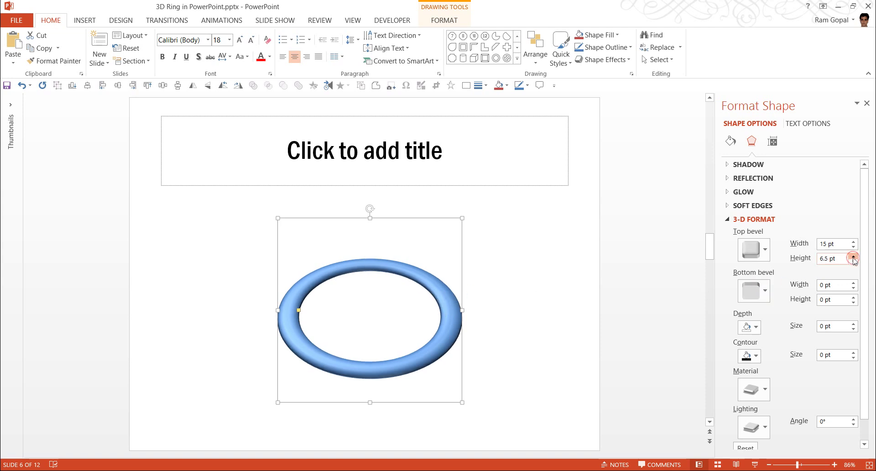
{"action": "left_click", "coordinate": [854, 257]}
{"action": "left_click", "coordinate": [854, 257]}
{"action": "left_click", "coordinate": [854, 257]}
{"action": "left_click", "coordinate": [853, 257]}
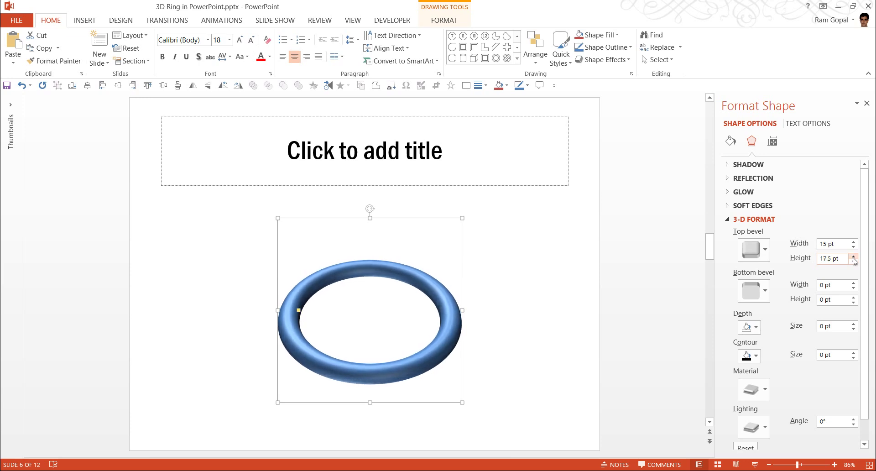
{"action": "left_click", "coordinate": [854, 257]}
{"action": "left_click", "coordinate": [854, 257]}
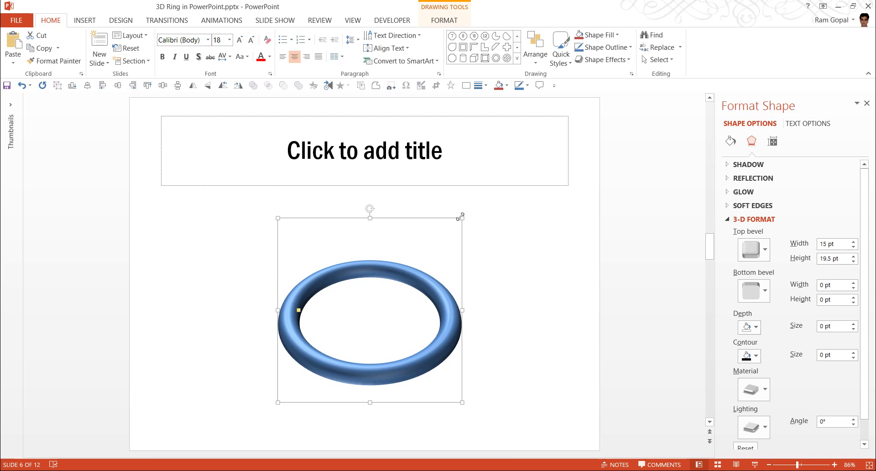
Enlarge the ring and set the top bevel to 20 pt width and height.
{"action": "left_click_drag", "start_coordinate": [462, 218], "coordinate": [511, 201]}
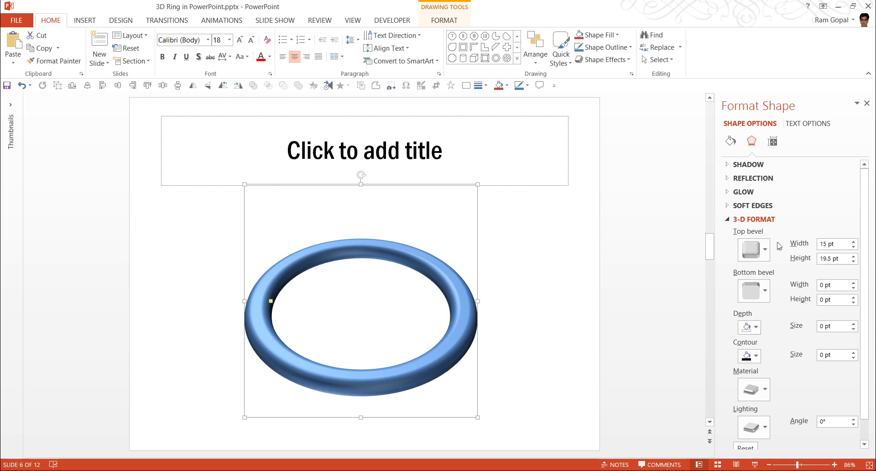
{"action": "left_click", "coordinate": [854, 242]}
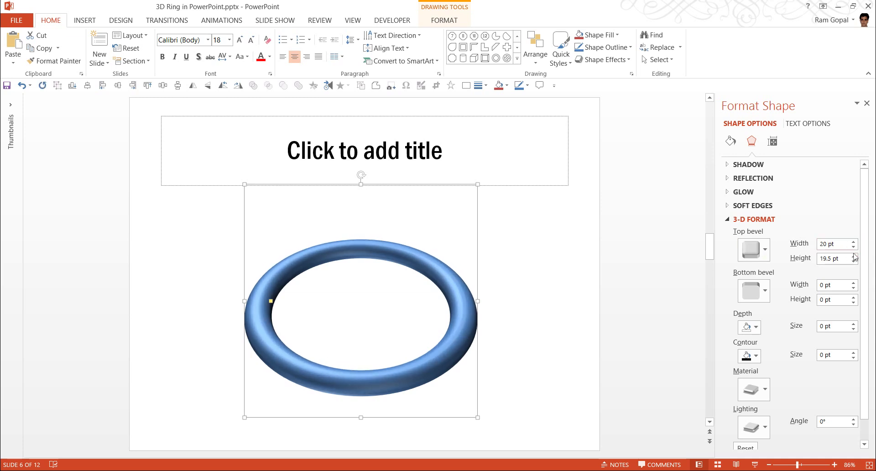
{"action": "left_click", "coordinate": [853, 257]}
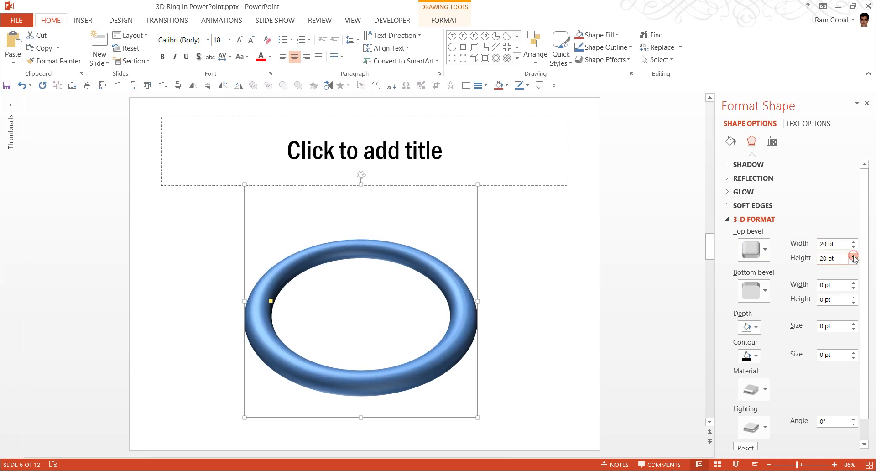
{"action": "left_click", "coordinate": [535, 303]}
Apply a centered outer shadow preset to the ring.
{"action": "left_click", "coordinate": [472, 302]}
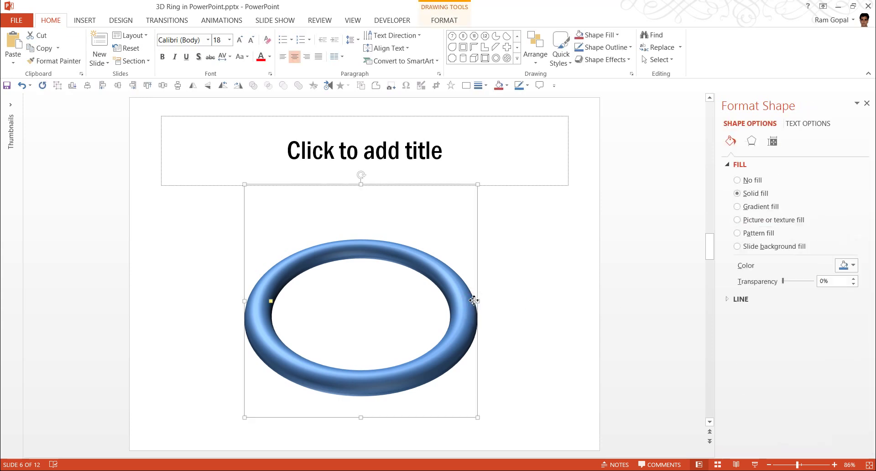
{"action": "left_click", "coordinate": [747, 166]}
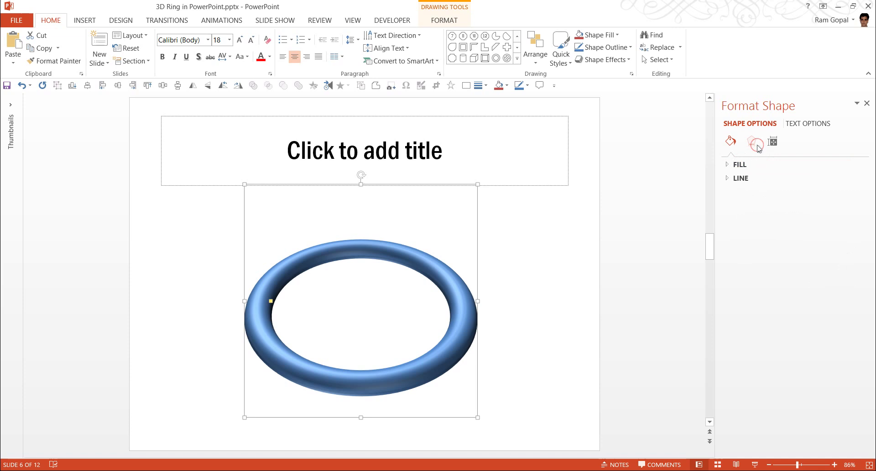
{"action": "left_click", "coordinate": [752, 142]}
{"action": "left_click", "coordinate": [742, 220]}
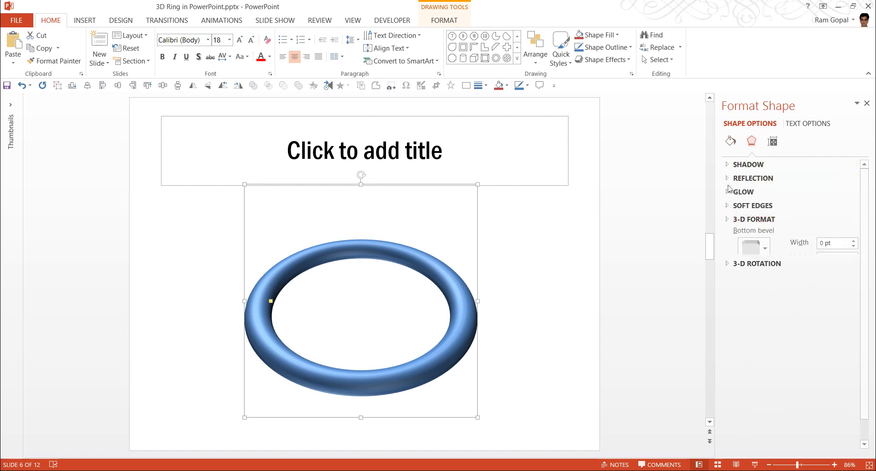
{"action": "left_click", "coordinate": [740, 166]}
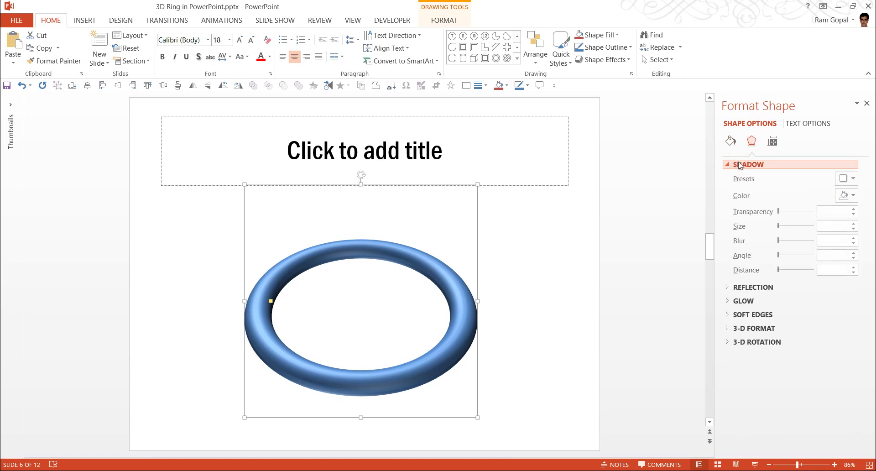
{"action": "left_click", "coordinate": [848, 178]}
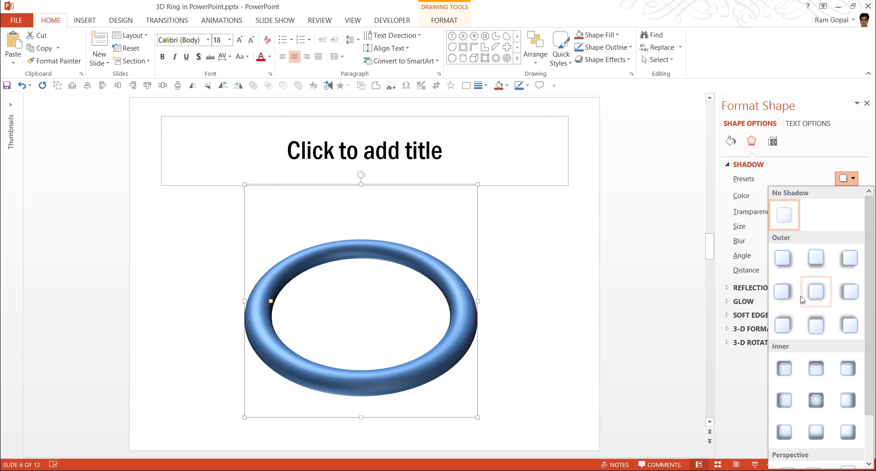
{"action": "left_click", "coordinate": [817, 292]}
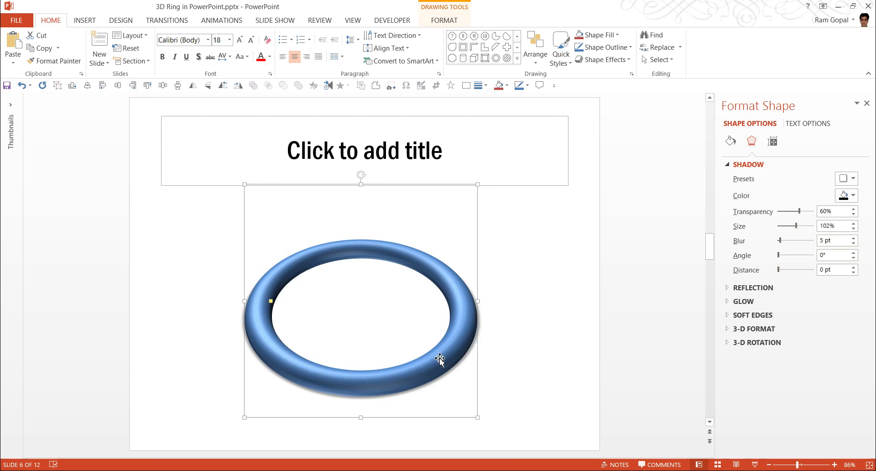
Switch to the first Outer shadow preset and set its size to 101%.
{"action": "left_click", "coordinate": [855, 224]}
{"action": "left_click", "coordinate": [854, 224]}
{"action": "left_click", "coordinate": [854, 223]}
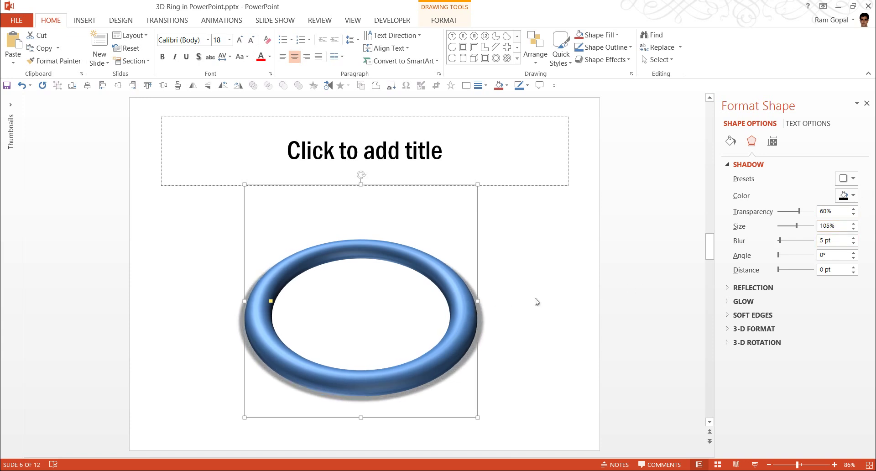
{"action": "left_click", "coordinate": [847, 178]}
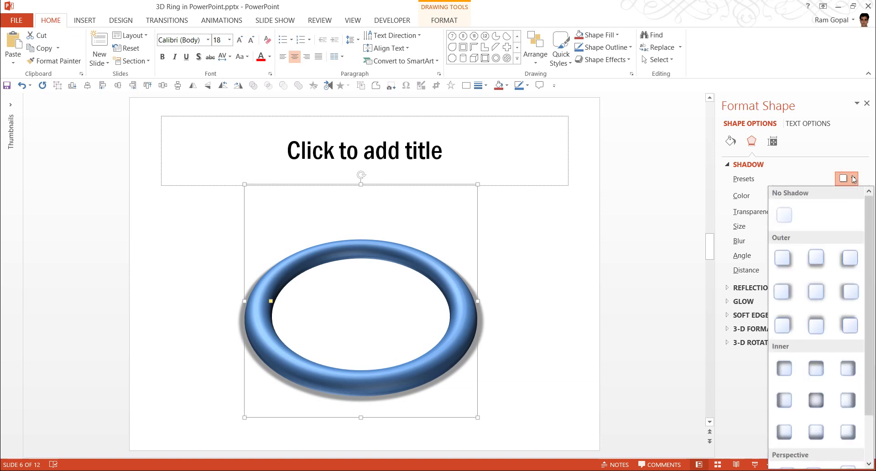
{"action": "left_click", "coordinate": [792, 269]}
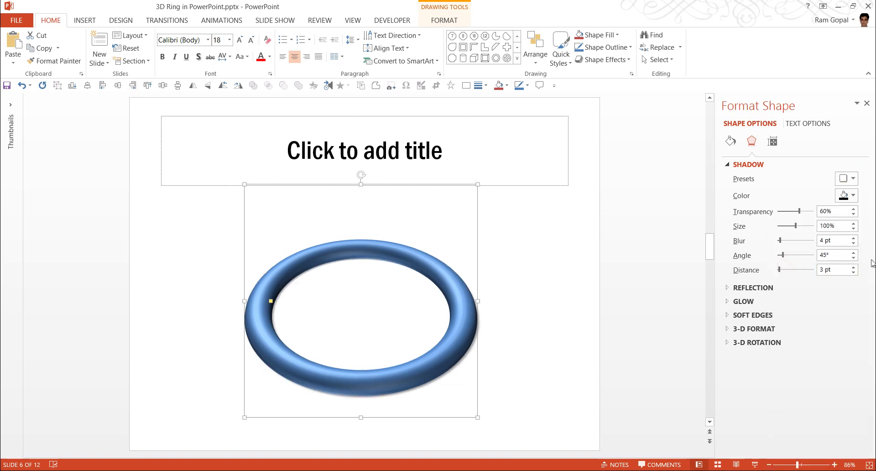
{"action": "left_click", "coordinate": [854, 224]}
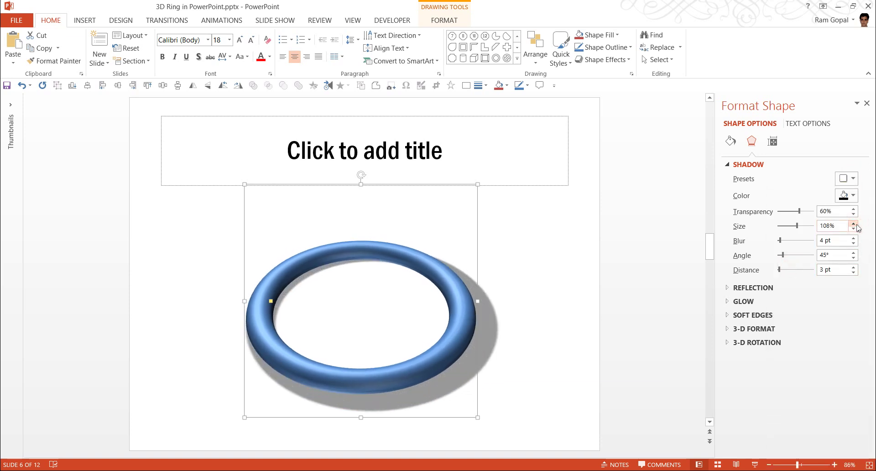
{"action": "left_click", "coordinate": [853, 229]}
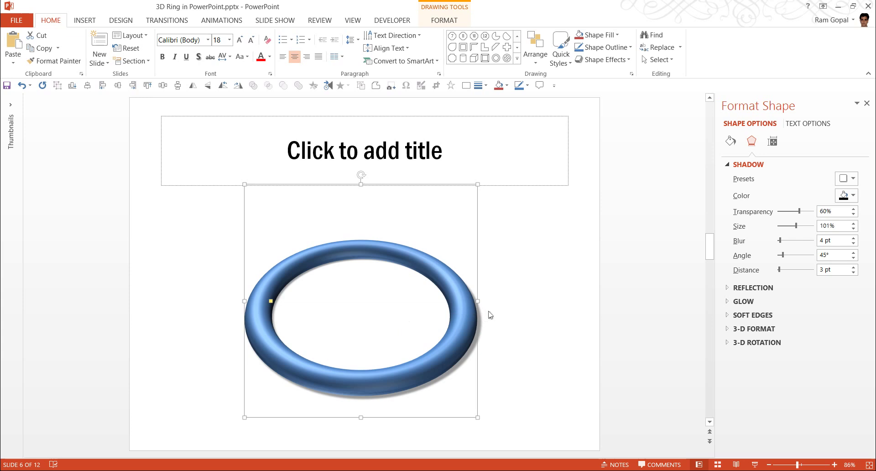
Go to slide 5 and box-select its numbered ball 2.
{"action": "left_click", "coordinate": [540, 285]}
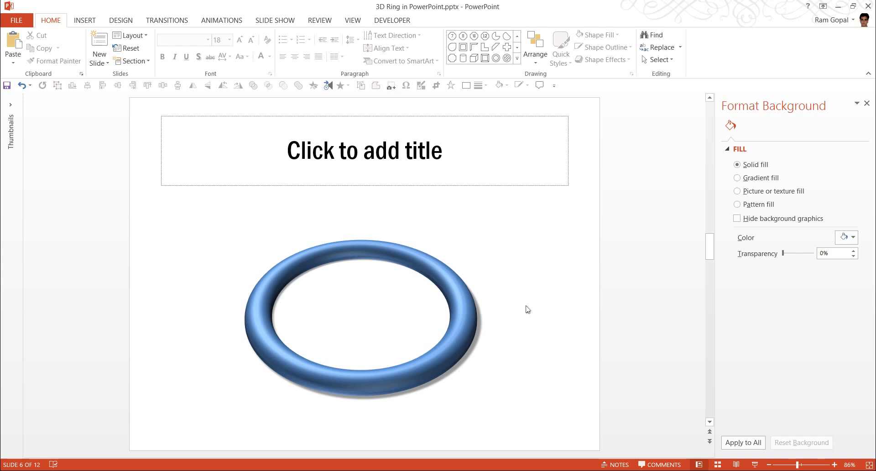
{"action": "scroll", "coordinate": [527, 310], "scroll_direction": "up", "scroll_amount": 1}
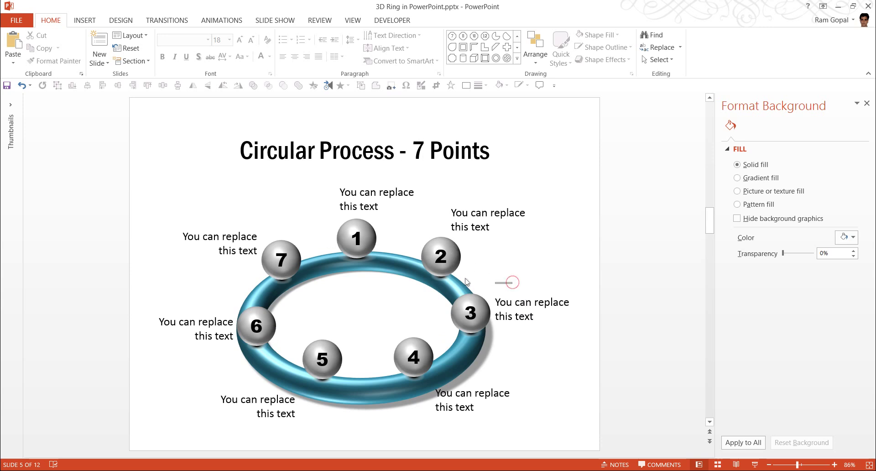
{"action": "left_click_drag", "start_coordinate": [512, 282], "coordinate": [389, 217]}
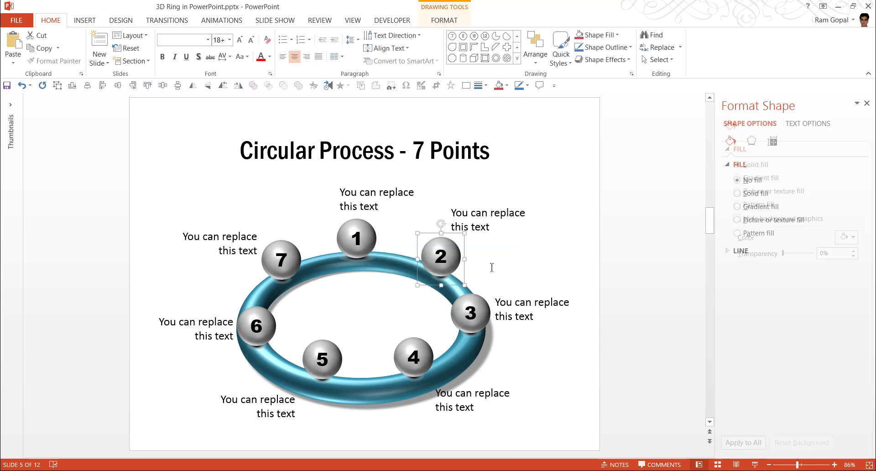
Copy ball 2 from slide 5 and paste it onto the ring slide.
{"action": "right_click", "coordinate": [451, 251]}
{"action": "key", "text": "Escape"}
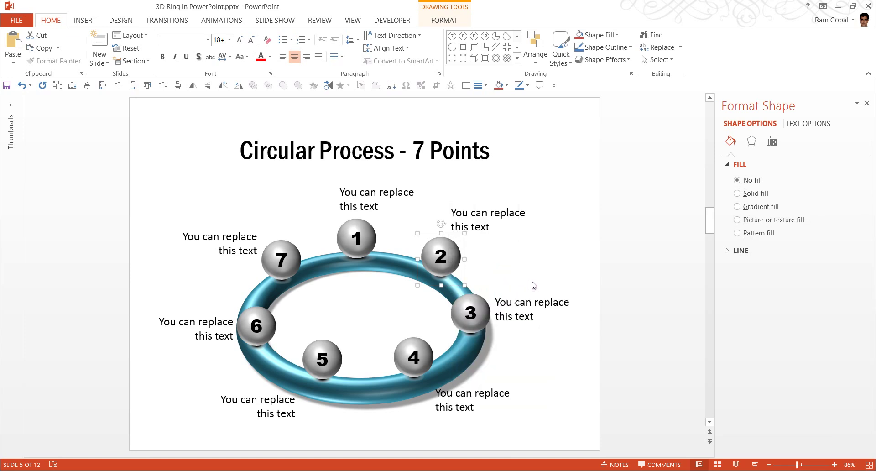
{"action": "left_click", "coordinate": [533, 285]}
{"action": "scroll", "coordinate": [672, 276], "scroll_direction": "down", "scroll_amount": 1}
{"action": "right_click", "coordinate": [652, 280]}
{"action": "left_click", "coordinate": [671, 299]}
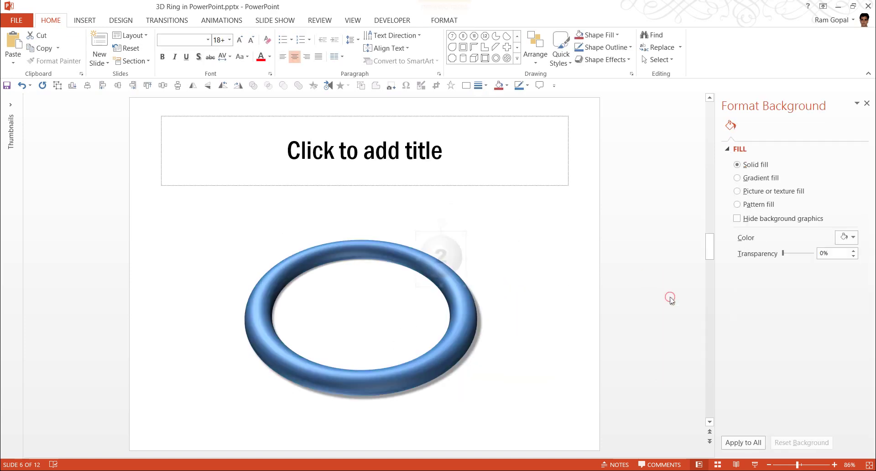
Nudge the pasted ball 2 onto the ring's upper right.
{"action": "left_click", "coordinate": [564, 298]}
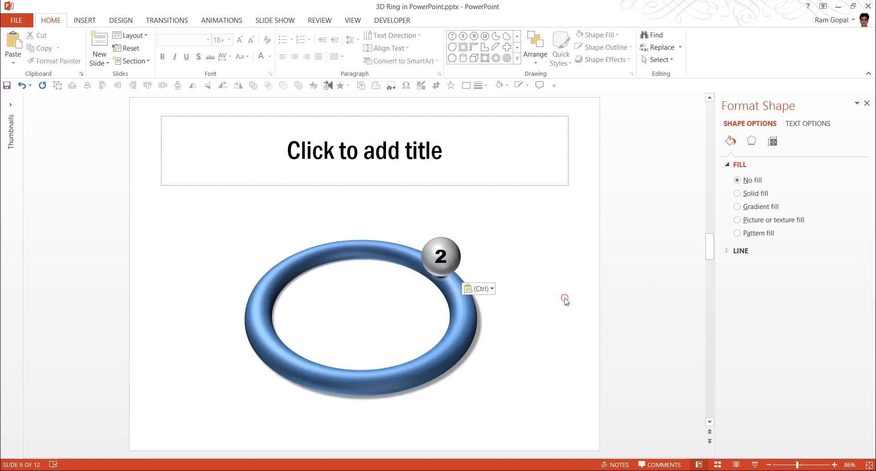
{"action": "left_click", "coordinate": [452, 267]}
{"action": "left_click_drag", "start_coordinate": [452, 266], "coordinate": [457, 265]}
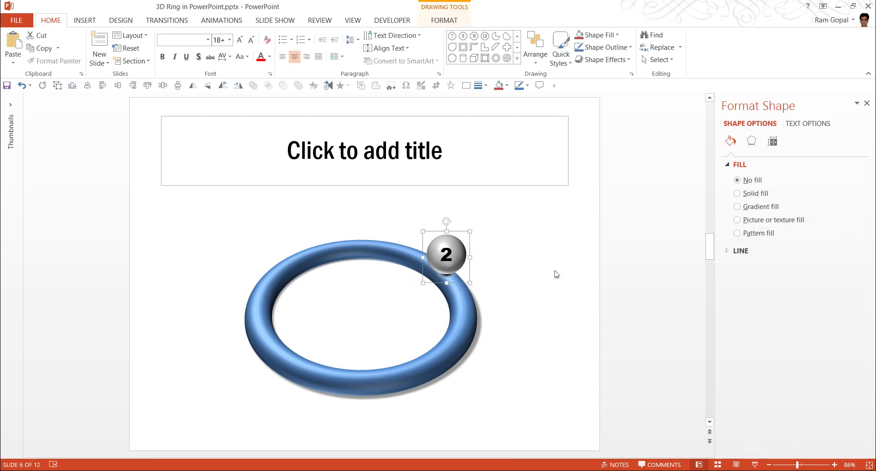
{"action": "left_click", "coordinate": [443, 278]}
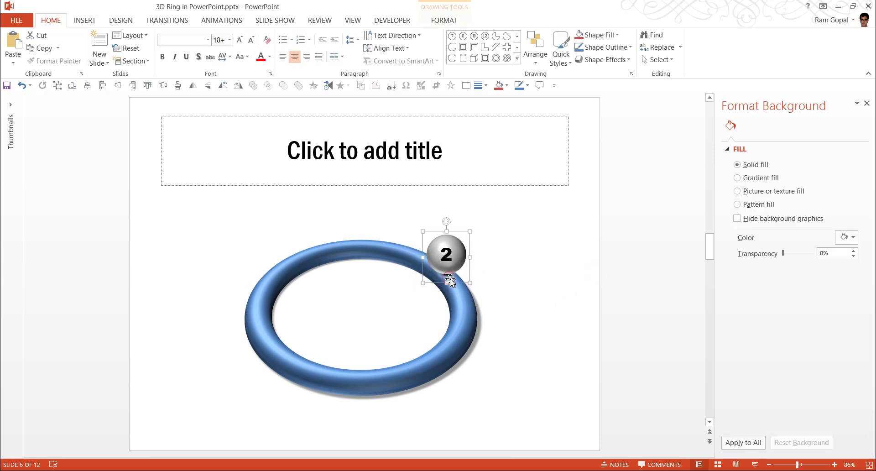
{"action": "left_click", "coordinate": [451, 278]}
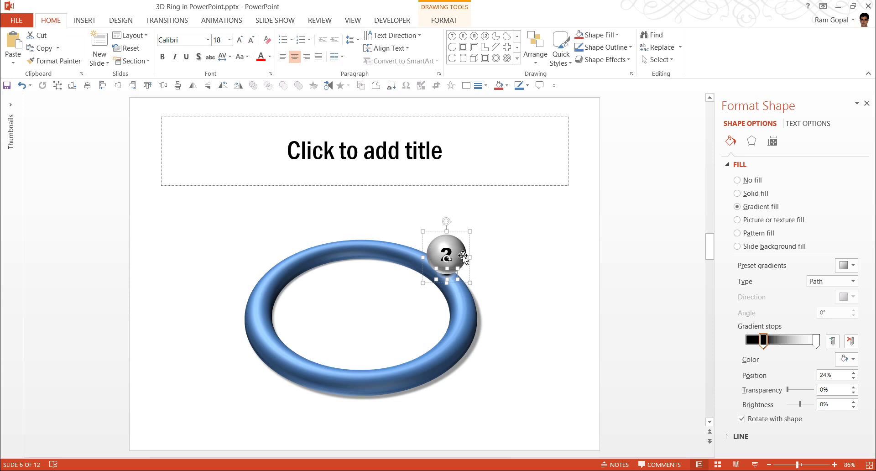
{"action": "left_click", "coordinate": [501, 273]}
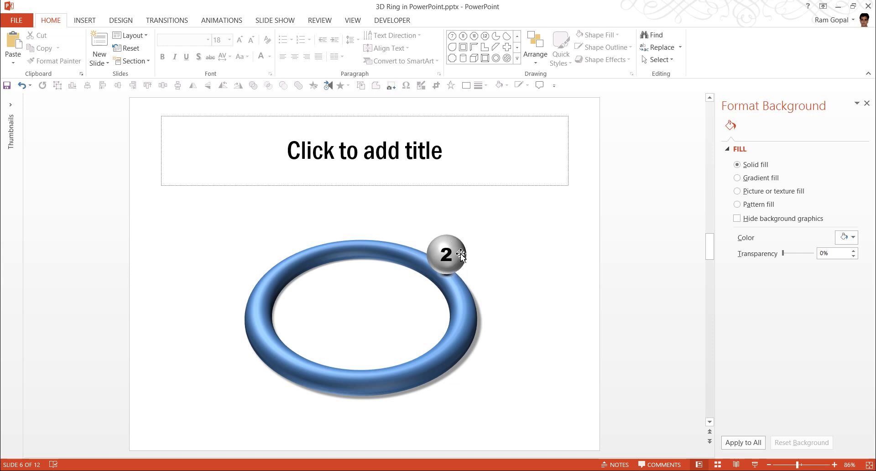
Position copies of the sphere at the top, right and bottom of the ring.
{"action": "left_click", "coordinate": [461, 255]}
{"action": "left_click_drag", "start_coordinate": [461, 255], "coordinate": [478, 310]}
{"action": "left_click_drag", "start_coordinate": [357, 357], "coordinate": [340, 359]}
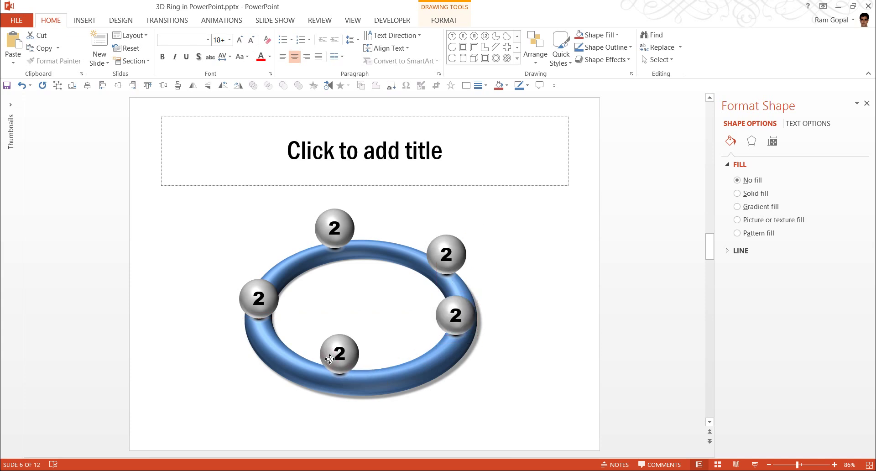
{"action": "left_click_drag", "start_coordinate": [456, 337], "coordinate": [443, 350]}
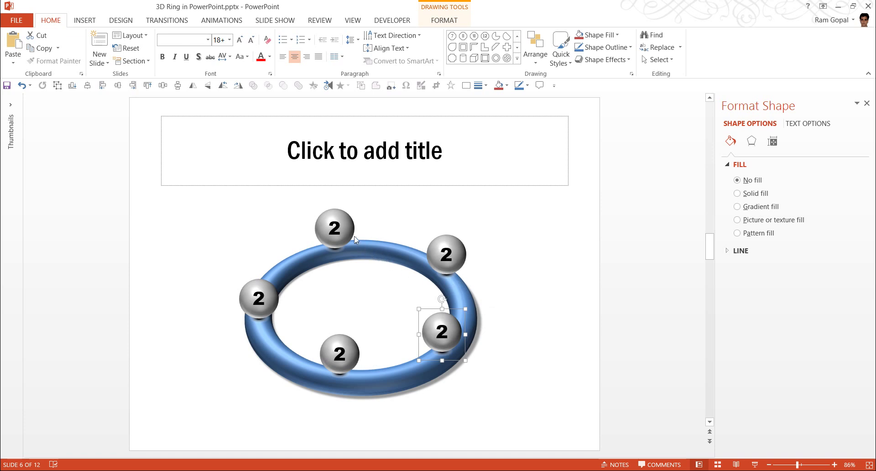
{"action": "left_click_drag", "start_coordinate": [349, 233], "coordinate": [345, 235]}
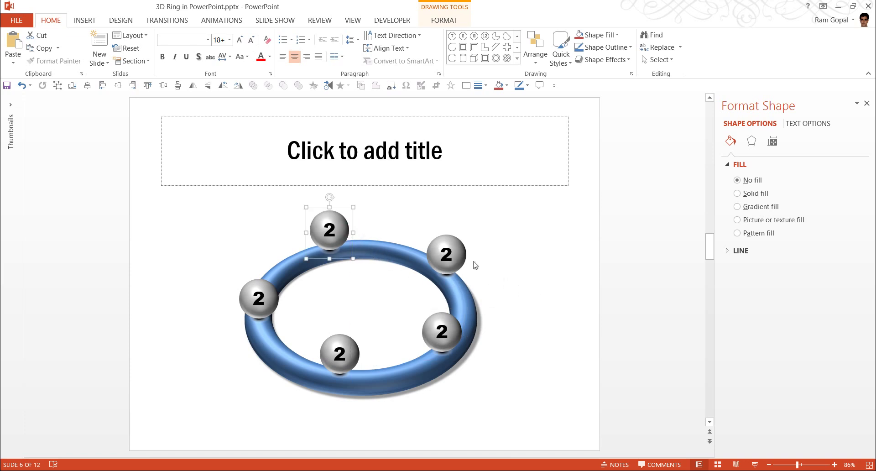
{"action": "left_click", "coordinate": [435, 247]}
Renumber the top, right, bottom and left spheres 1, 3, 4 and 5.
{"action": "double_click", "coordinate": [335, 230]}
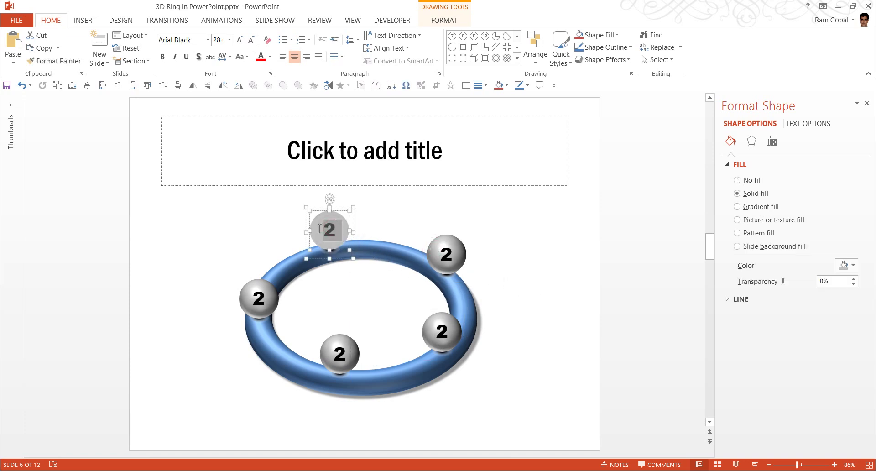
{"action": "type", "text": "1"}
{"action": "double_click", "coordinate": [441, 331]}
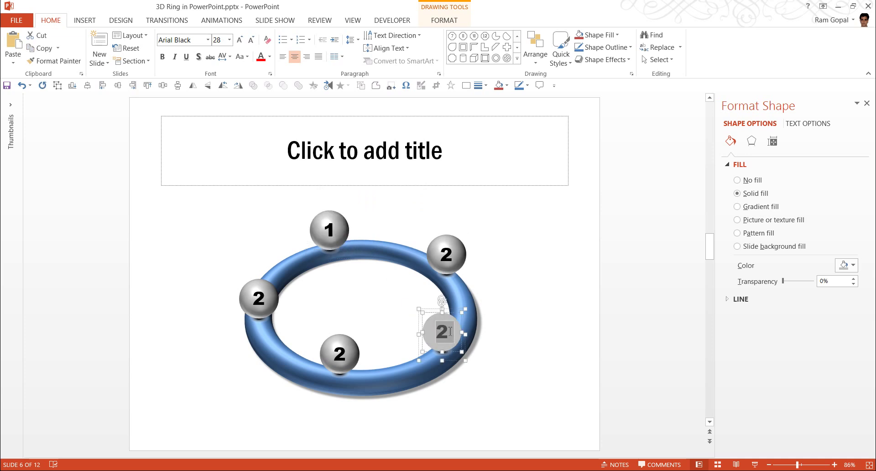
{"action": "type", "text": "3"}
{"action": "double_click", "coordinate": [340, 353]}
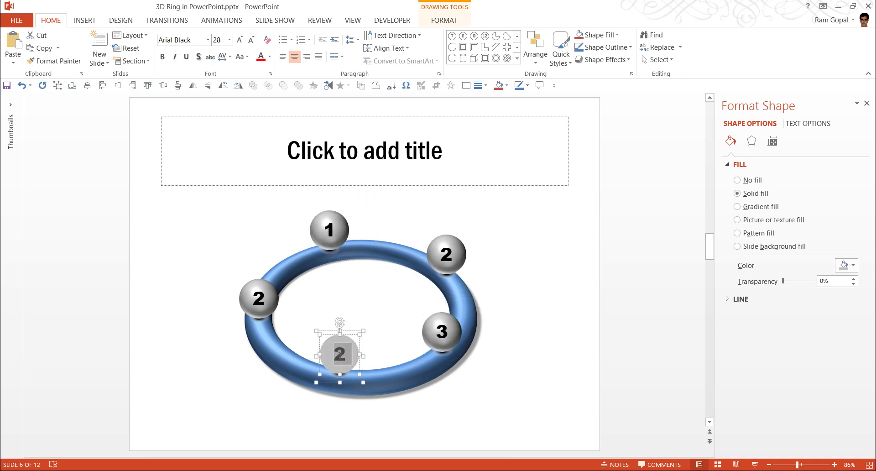
{"action": "type", "text": "4"}
{"action": "double_click", "coordinate": [259, 298]}
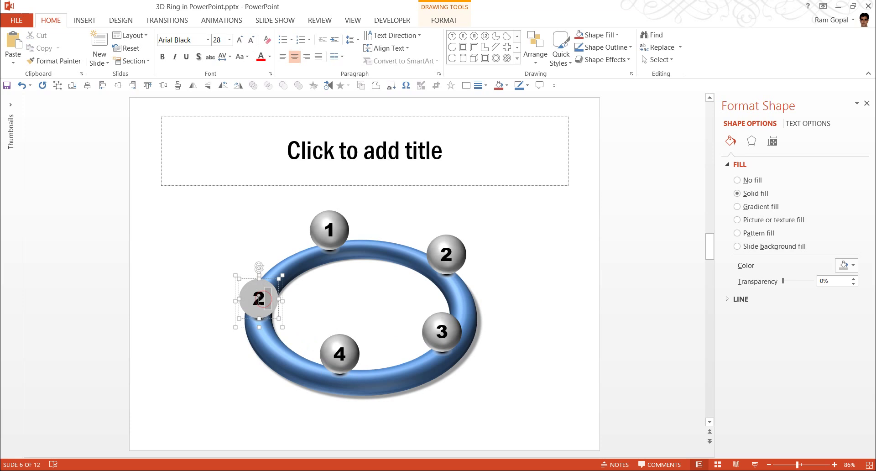
{"action": "type", "text": "5"}
{"action": "left_click", "coordinate": [582, 330]}
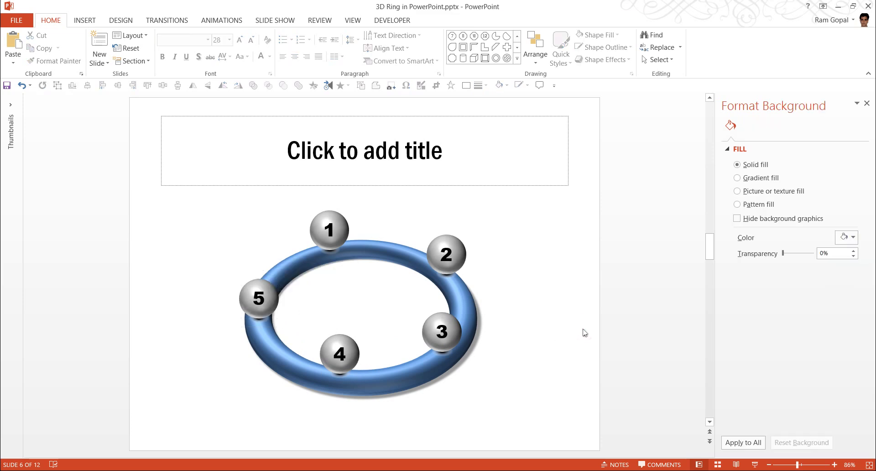
Copy the 'You can replace this text' label from slide 5.
{"action": "scroll", "coordinate": [585, 333], "scroll_direction": "up", "scroll_amount": 1}
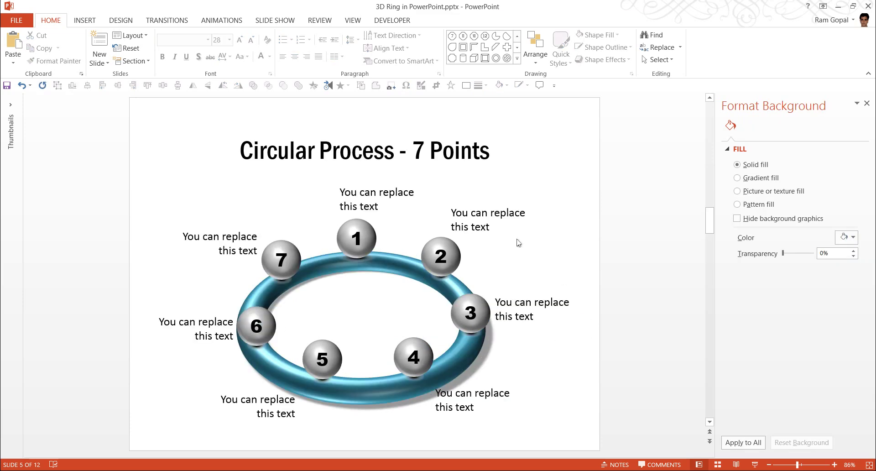
{"action": "left_click", "coordinate": [497, 226]}
{"action": "right_click", "coordinate": [508, 204]}
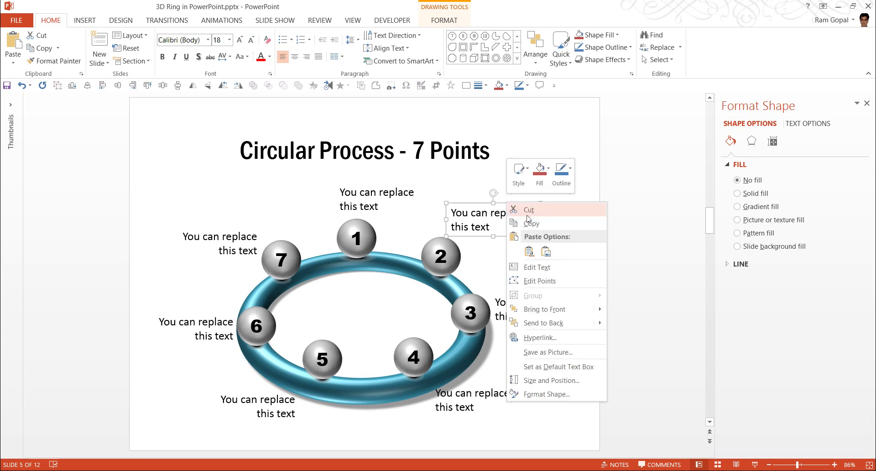
{"action": "left_click", "coordinate": [529, 222]}
{"action": "key", "text": "Escape"}
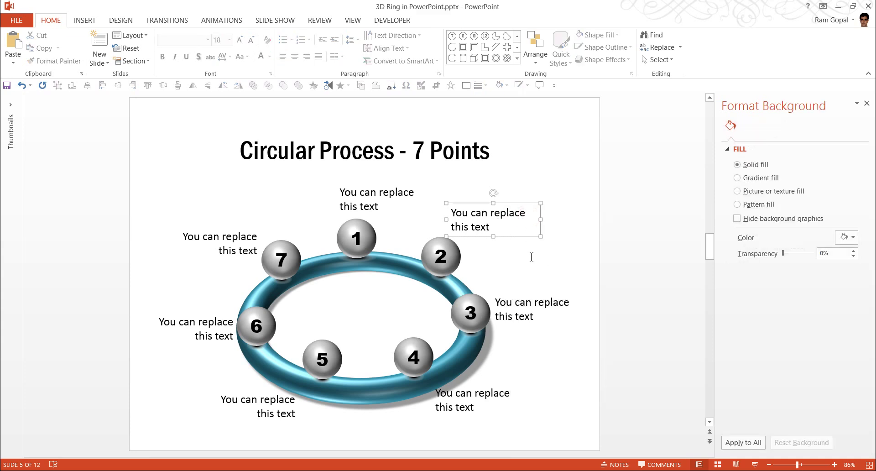
Paste the label onto the ring slide and place it beside sphere 2.
{"action": "scroll", "coordinate": [532, 257], "scroll_direction": "down", "scroll_amount": 1}
{"action": "right_click", "coordinate": [584, 252]}
{"action": "left_click", "coordinate": [604, 276]}
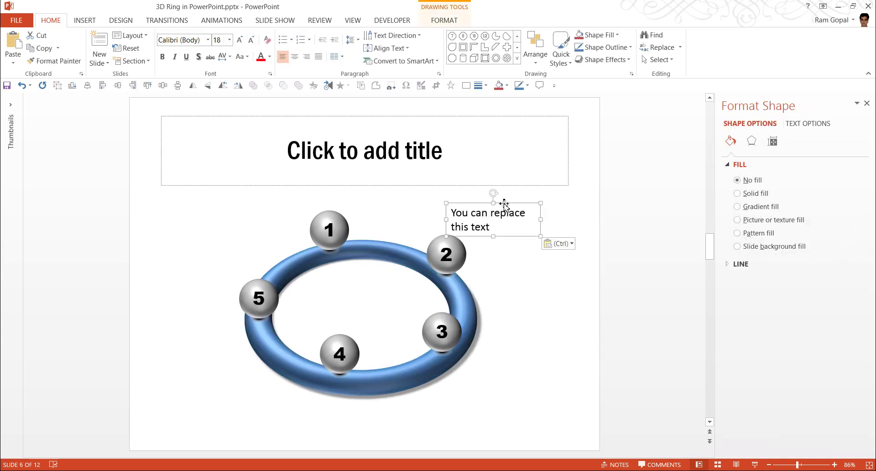
{"action": "left_click_drag", "start_coordinate": [504, 204], "coordinate": [237, 212]}
Set the ring's outline to No Outline, keeping its blue fill.
{"action": "left_click", "coordinate": [395, 257]}
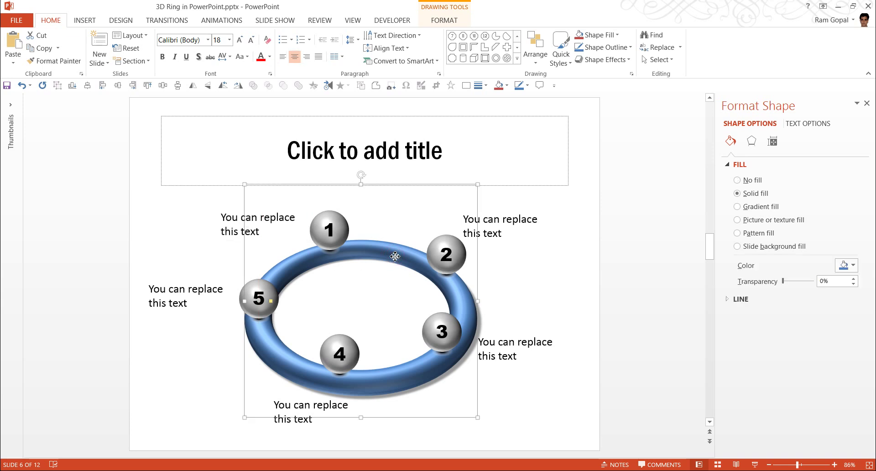
{"action": "left_click", "coordinate": [607, 47]}
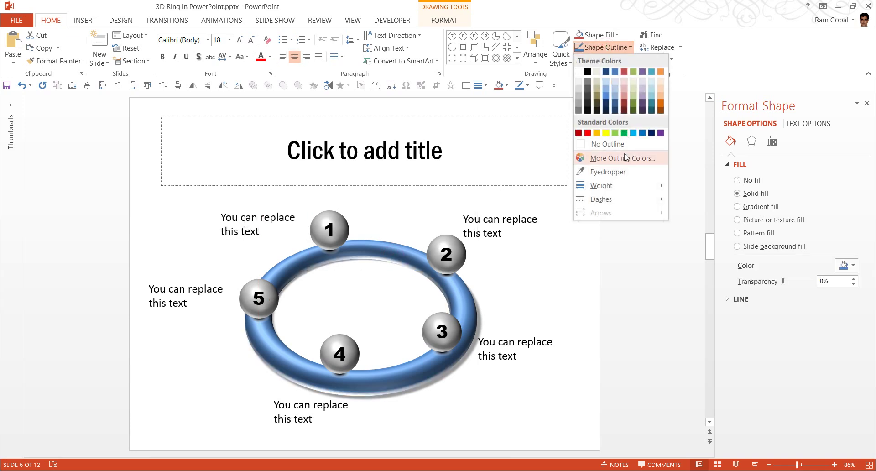
{"action": "left_click", "coordinate": [607, 144]}
{"action": "left_click", "coordinate": [601, 35]}
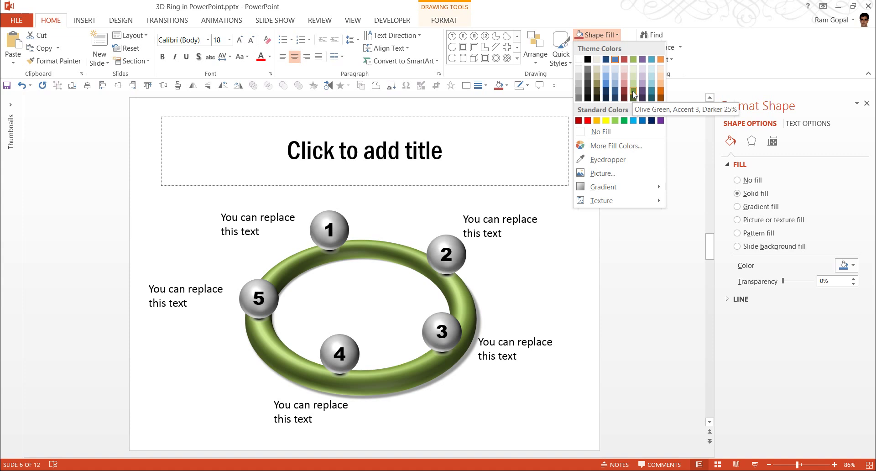
{"action": "key", "text": "Escape"}
Apply the Dark Edge 3-D material to the ring.
{"action": "left_click", "coordinate": [752, 141]}
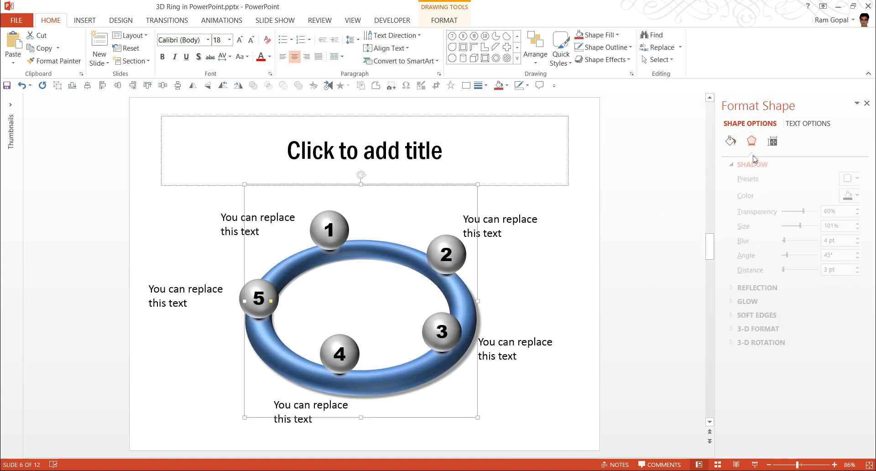
{"action": "left_click", "coordinate": [751, 164]}
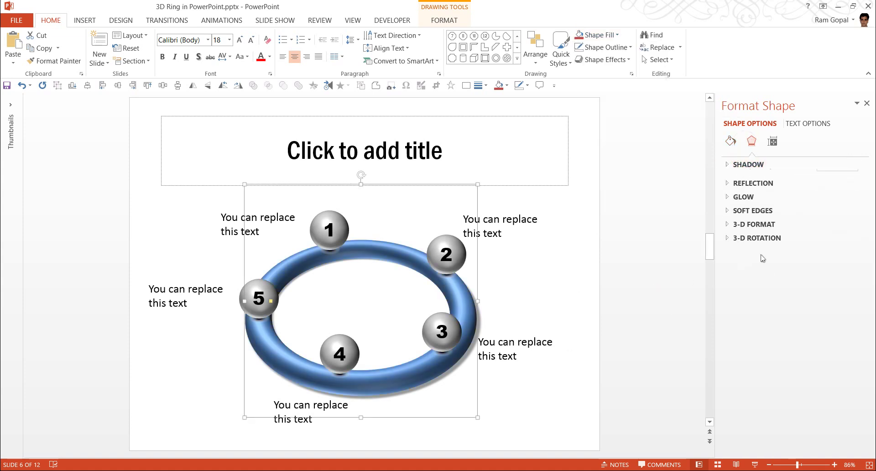
{"action": "left_click", "coordinate": [749, 220]}
{"action": "left_click", "coordinate": [753, 389]}
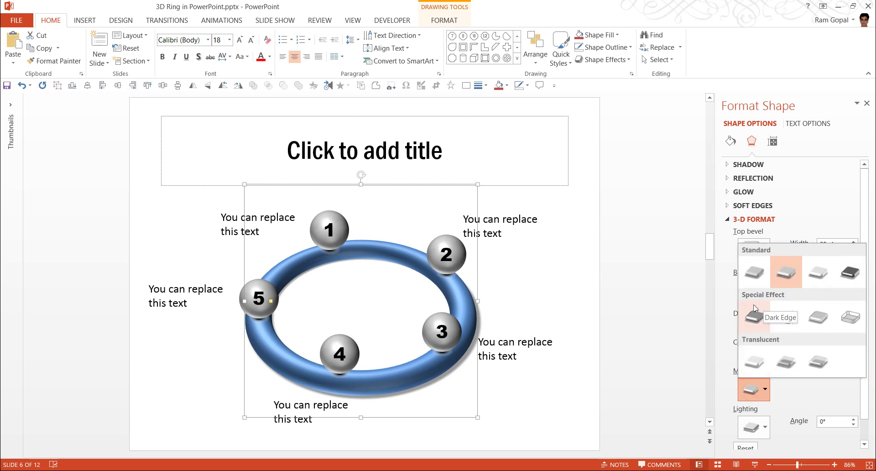
{"action": "left_click", "coordinate": [755, 321]}
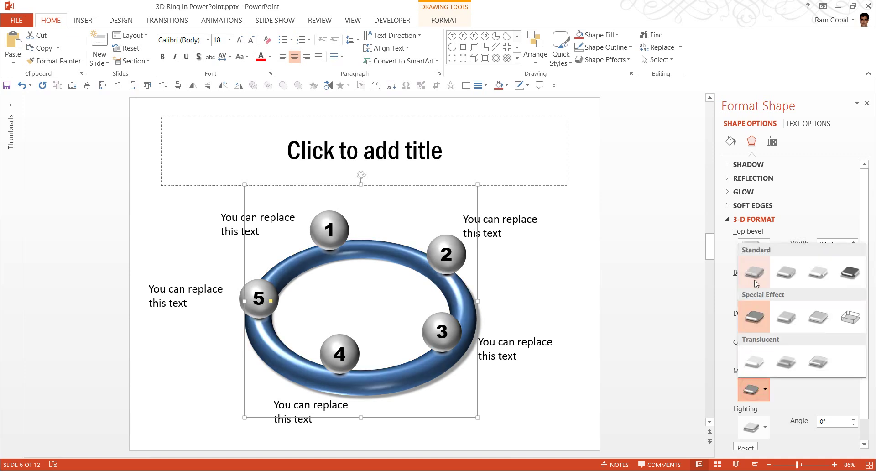
{"action": "left_click", "coordinate": [753, 389]}
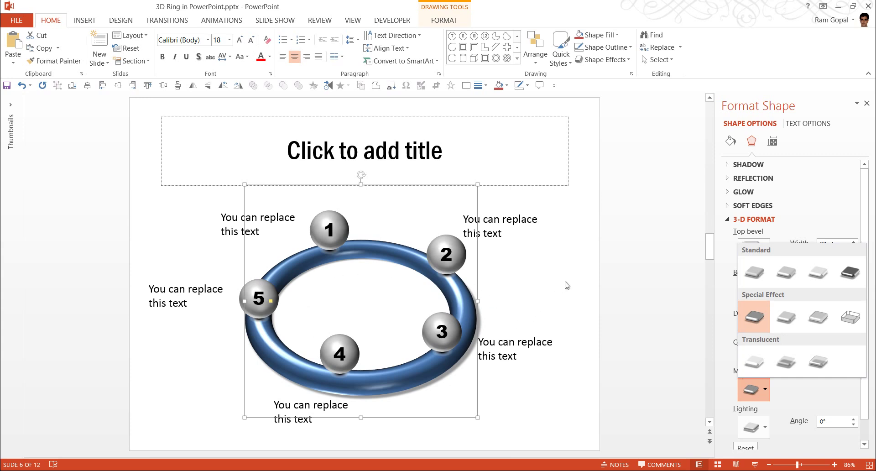
{"action": "left_click", "coordinate": [580, 278]}
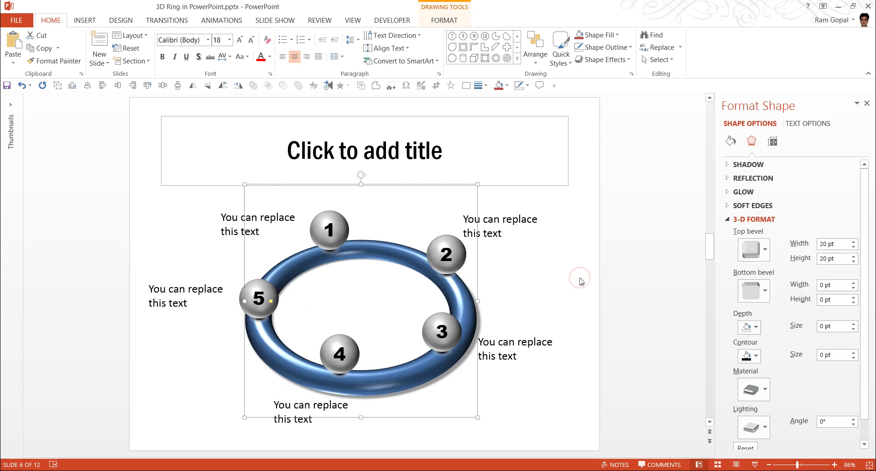
{"action": "left_click", "coordinate": [598, 314]}
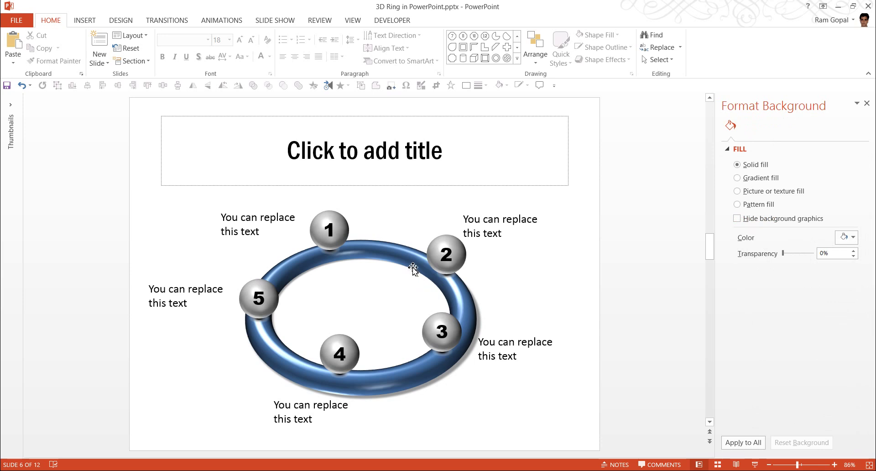
Enter '3D Ring in PowerPoint' in slide 6's title placeholder.
{"action": "left_click", "coordinate": [375, 160]}
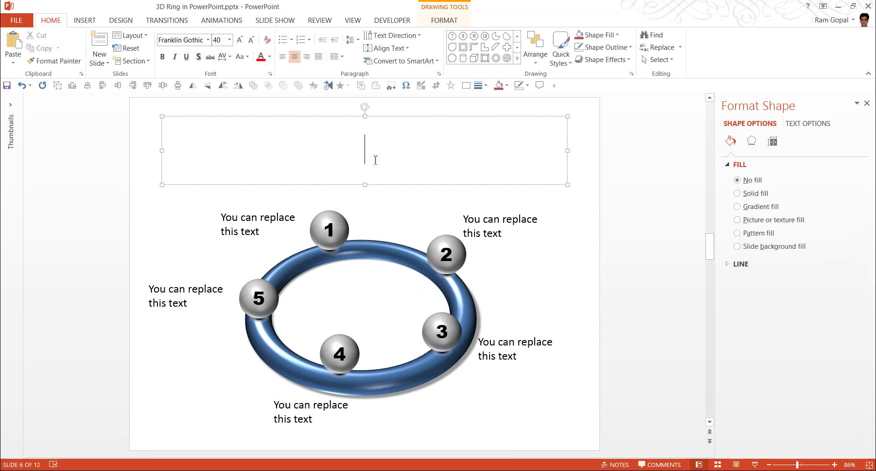
{"action": "type", "text": "3D R"}
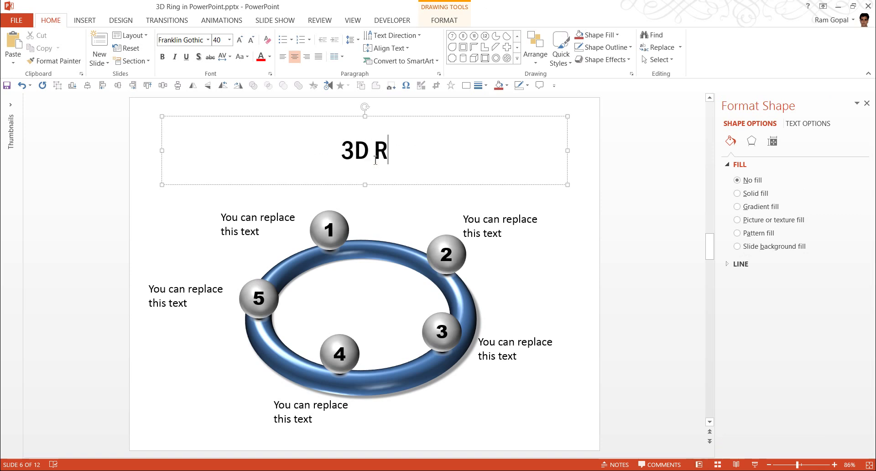
{"action": "type", "text": "ing in PowerPoint"}
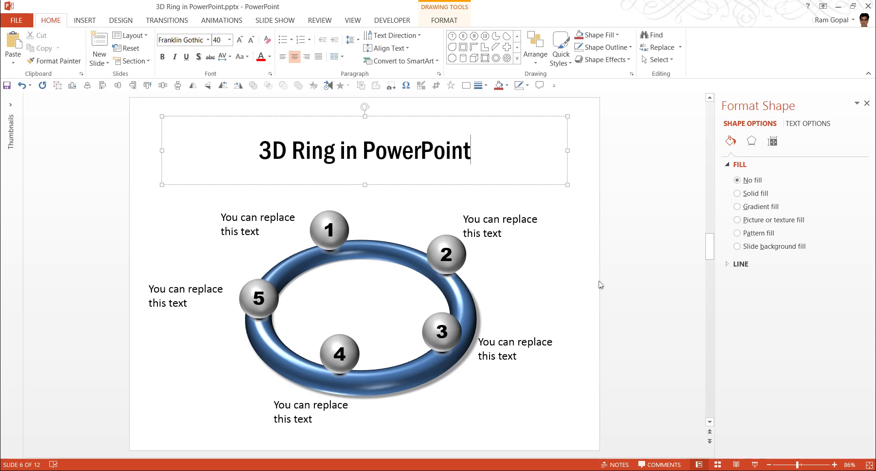
{"action": "left_click", "coordinate": [628, 268]}
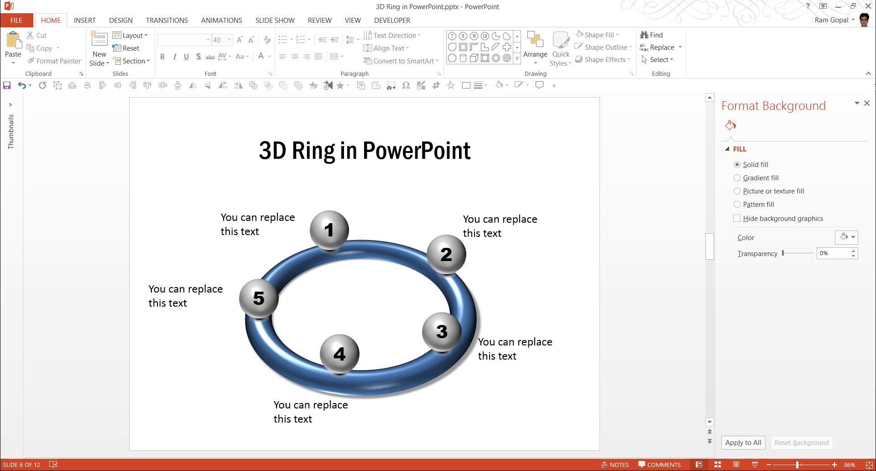
Close the Format Background pane to reveal the finished 3D ring slide.
{"action": "left_click", "coordinate": [868, 103]}
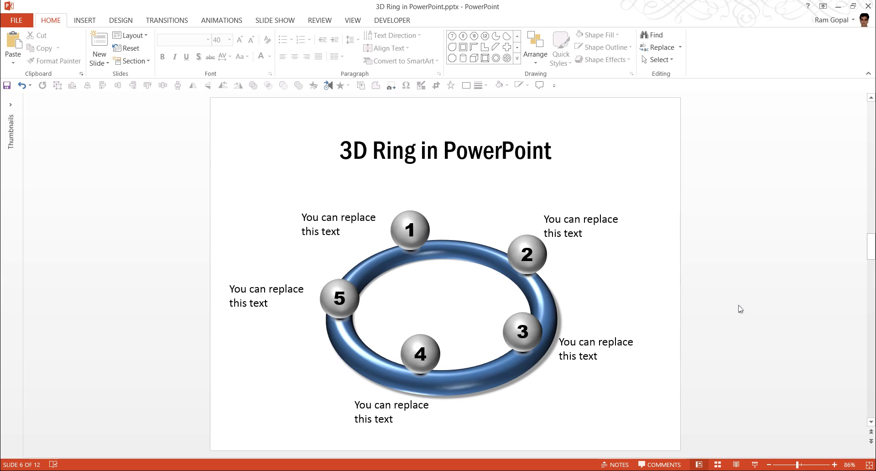
Scroll down the slide list to the '4 Key Aspects' slide 7.
{"action": "scroll", "coordinate": [740, 309], "scroll_direction": "down", "scroll_amount": 1}
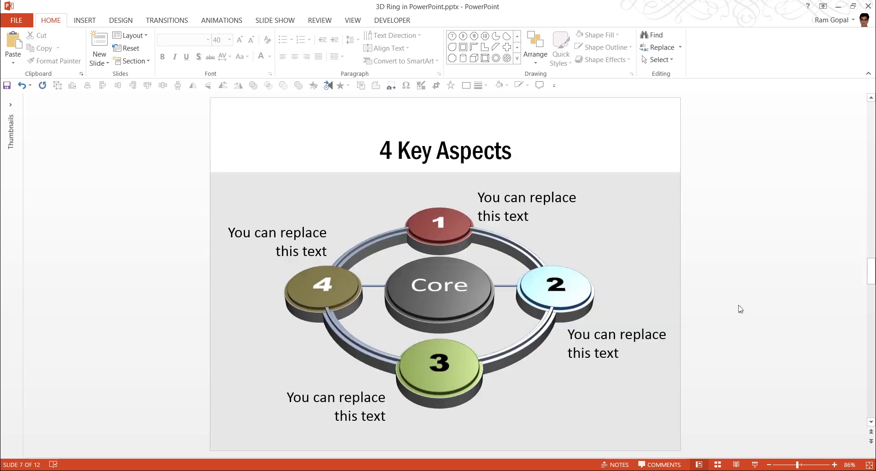